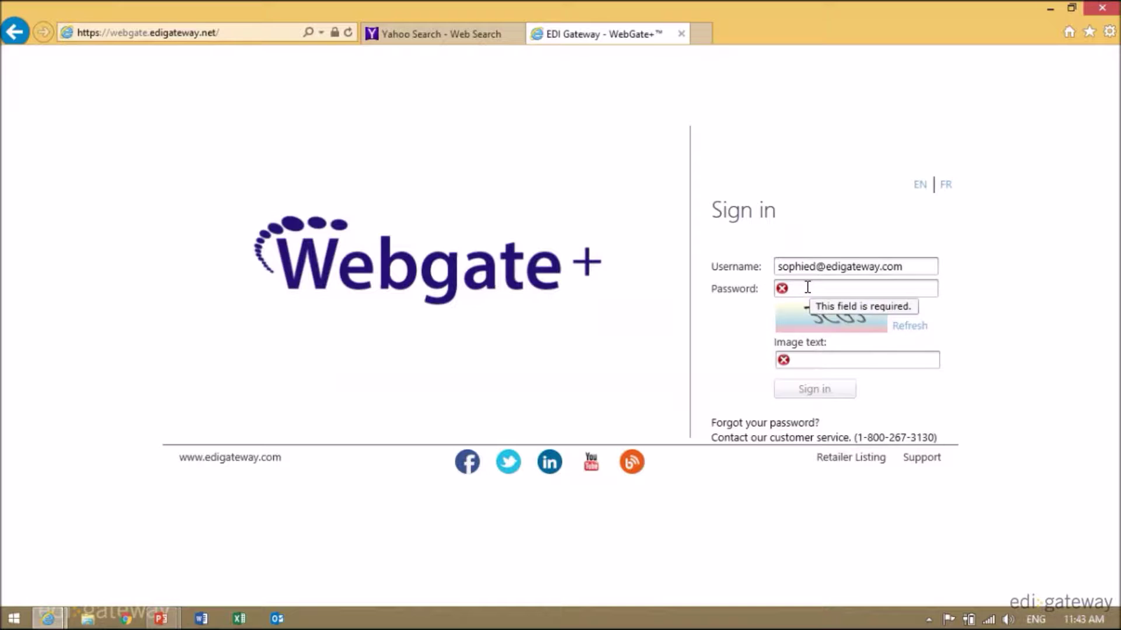
Step: Sign in with the account password and captcha image text, then go to Documents
left_click(807, 287)
type("***************")
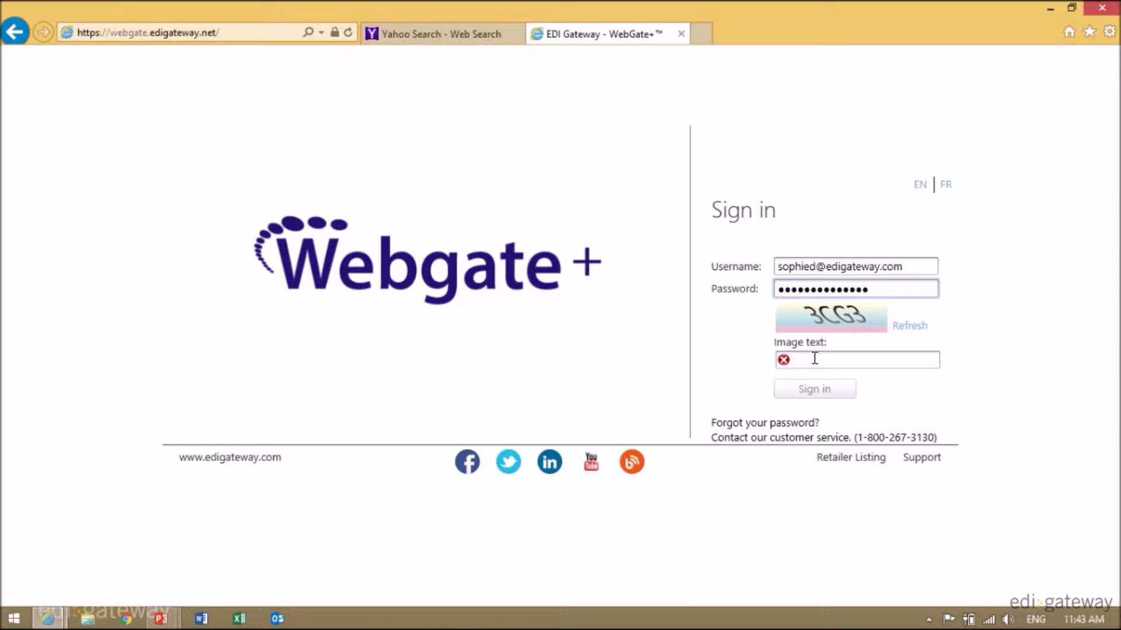
left_click(826, 358)
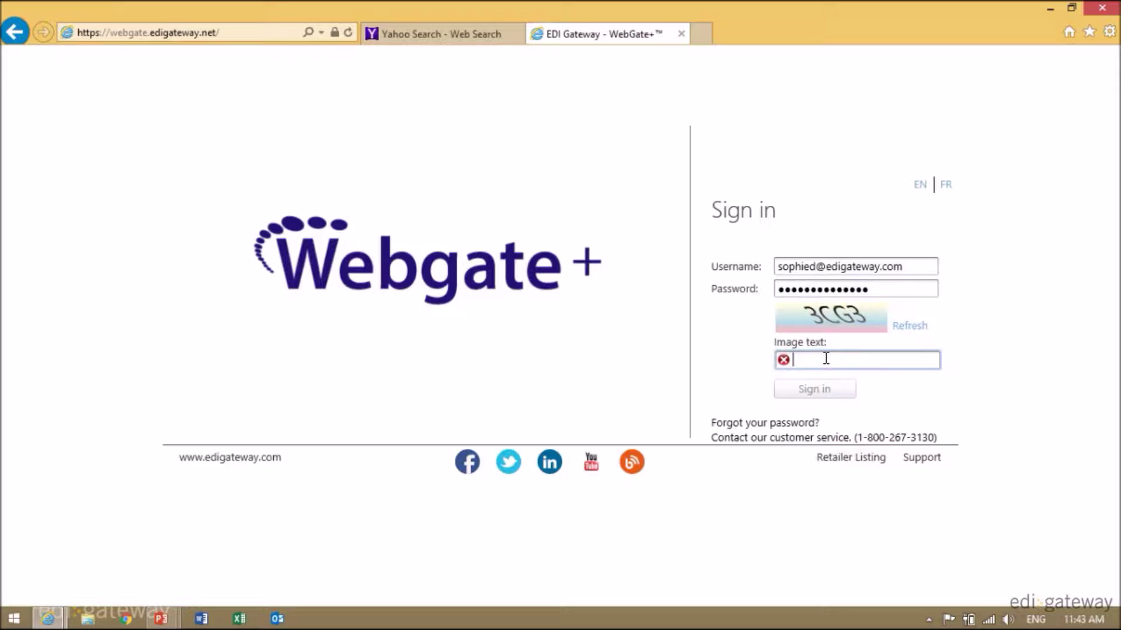
type("3CG")
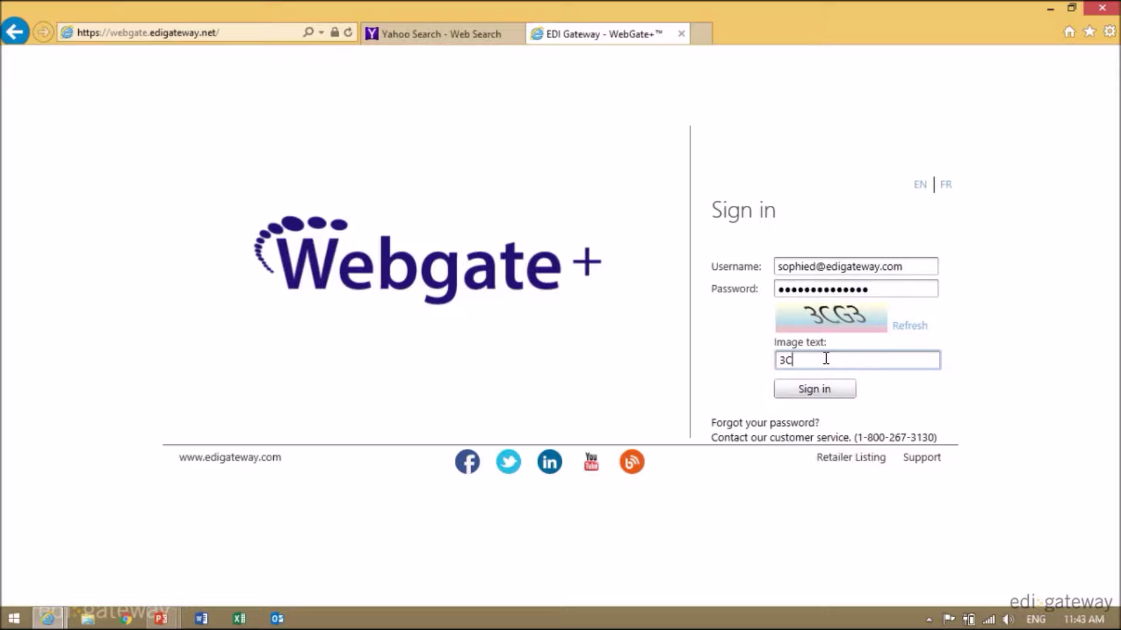
type("3")
left_click(834, 390)
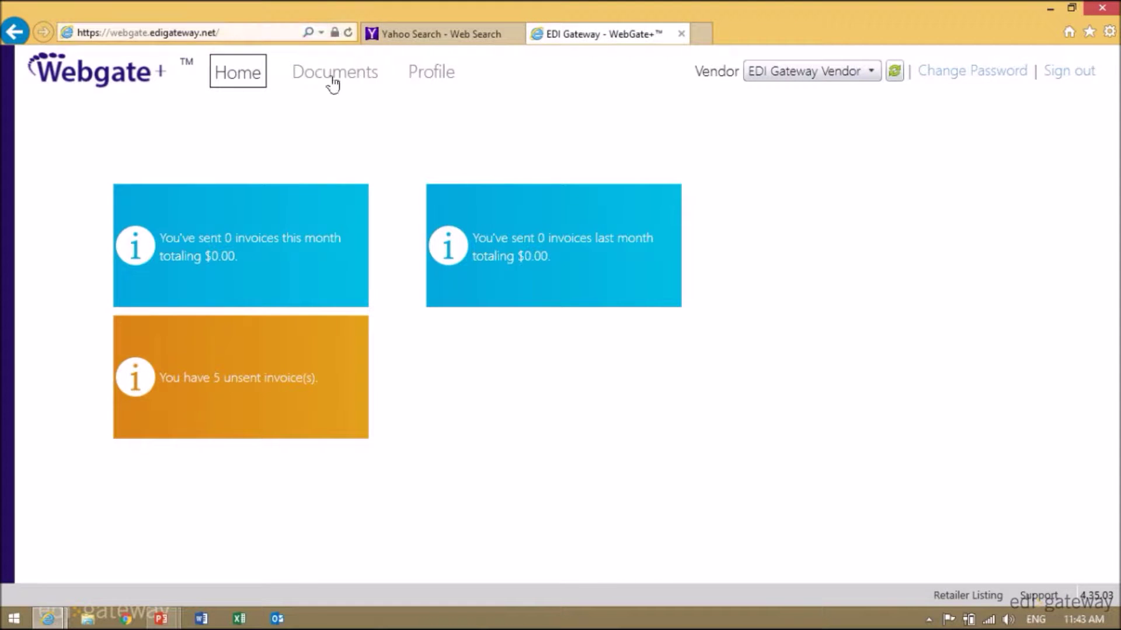
left_click(348, 75)
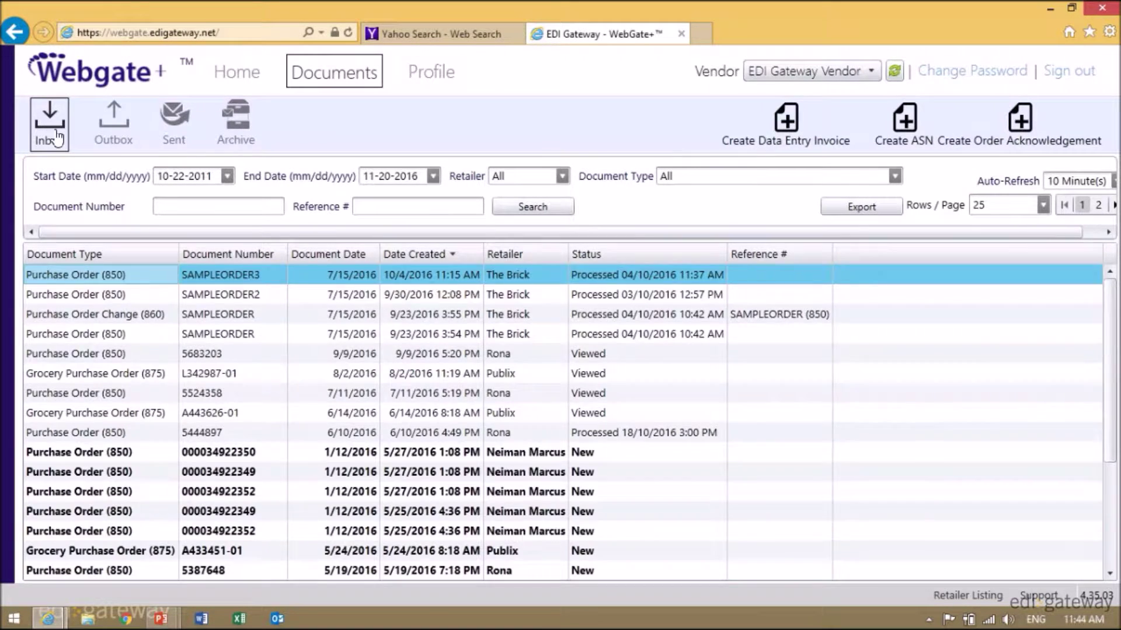
Step: Create a grocery invoice from the Publix purchase order L342987-01 in the Inbox
left_click(58, 135)
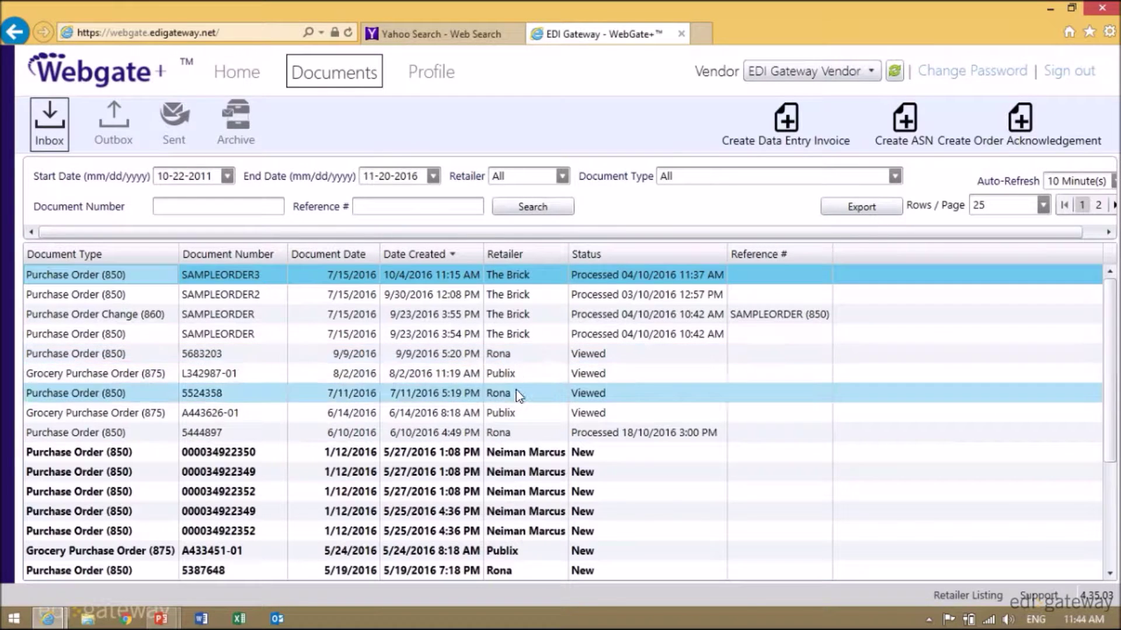
left_click(506, 376)
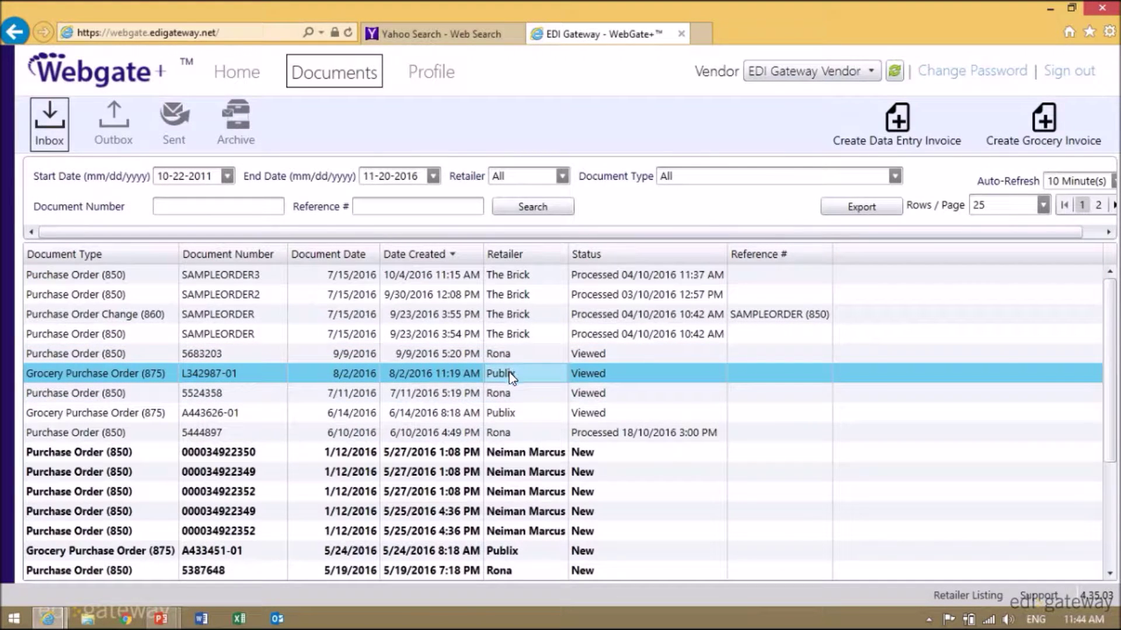
right_click(510, 376)
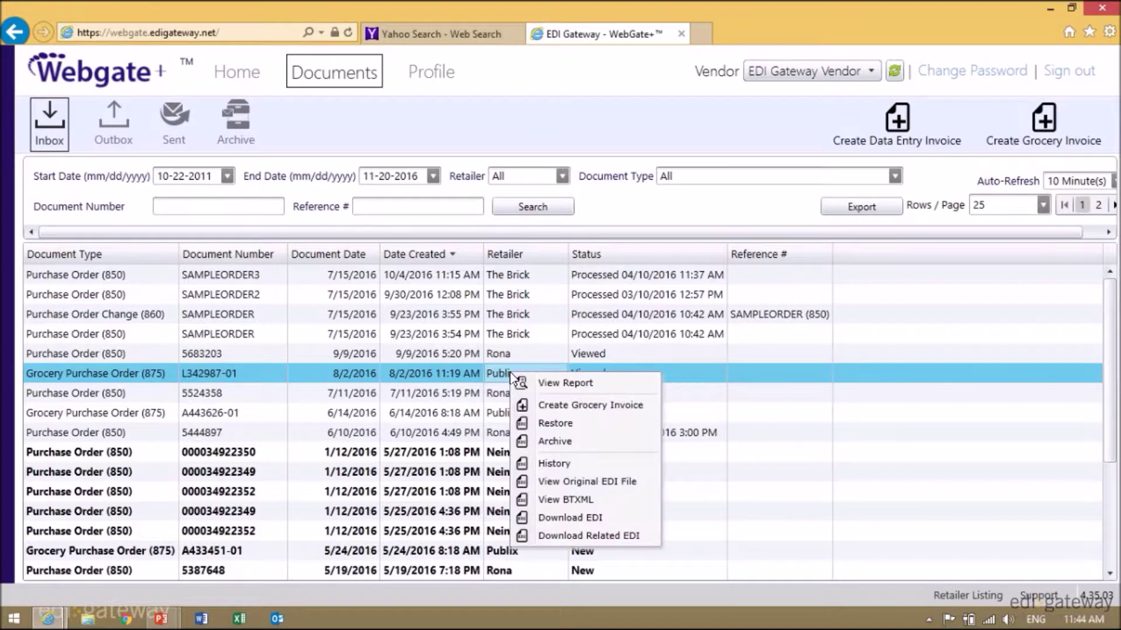
left_click(589, 407)
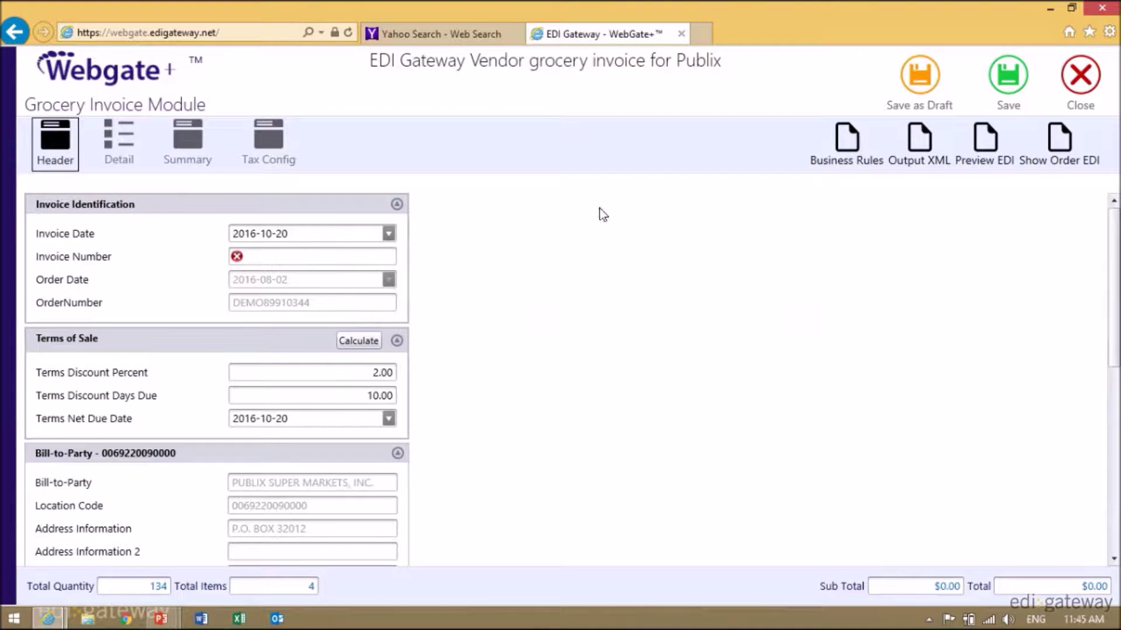
Step: Enter invoice number 12345, keep invoice date 2016-10-20, and show the Detail item lines
left_click(287, 258)
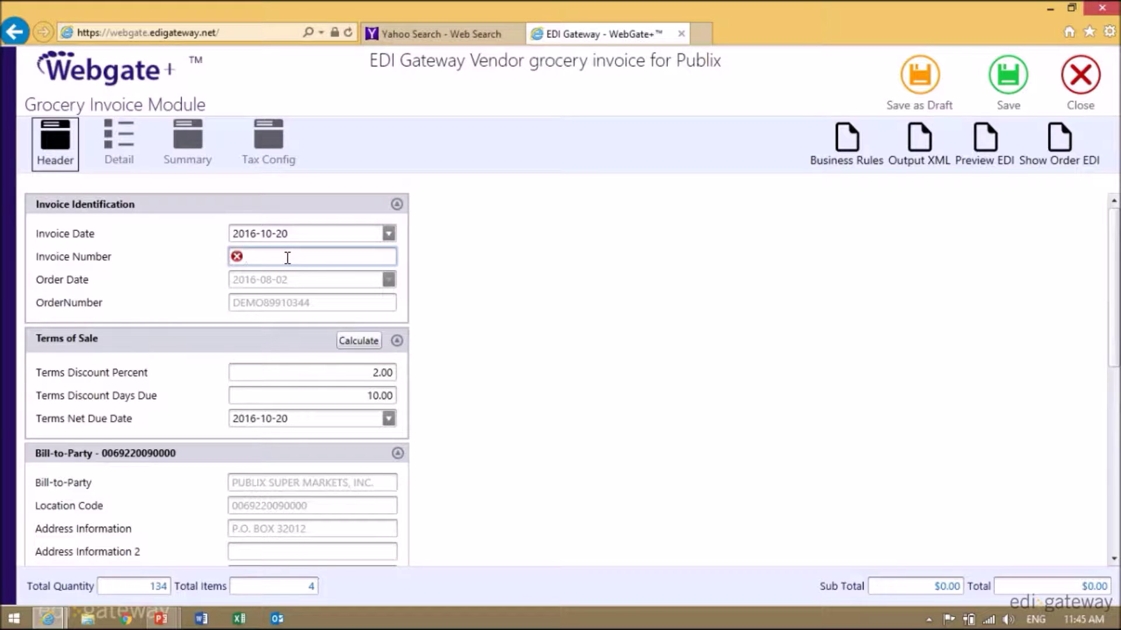
type("12345")
left_click(389, 233)
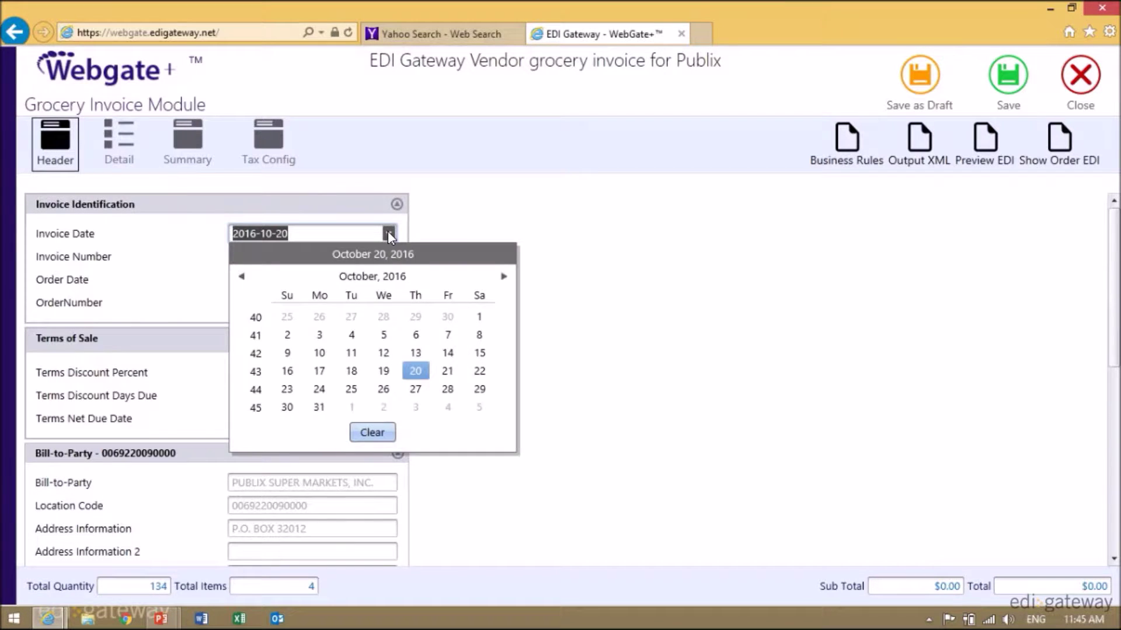
left_click(389, 233)
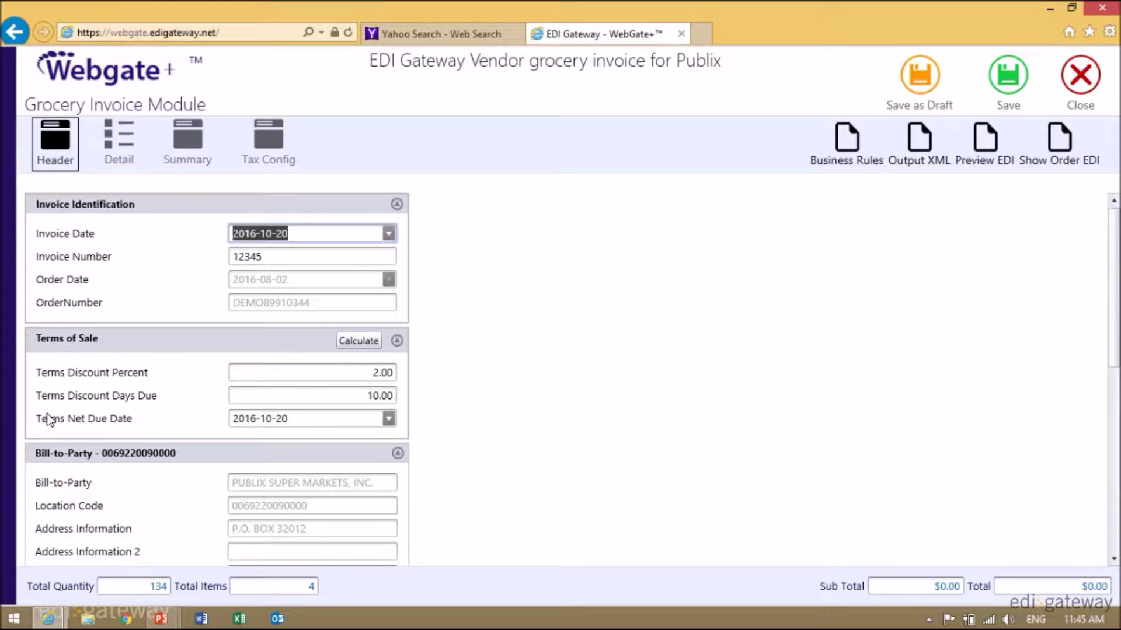
scroll(409, 467, "down", 8)
left_click(560, 536)
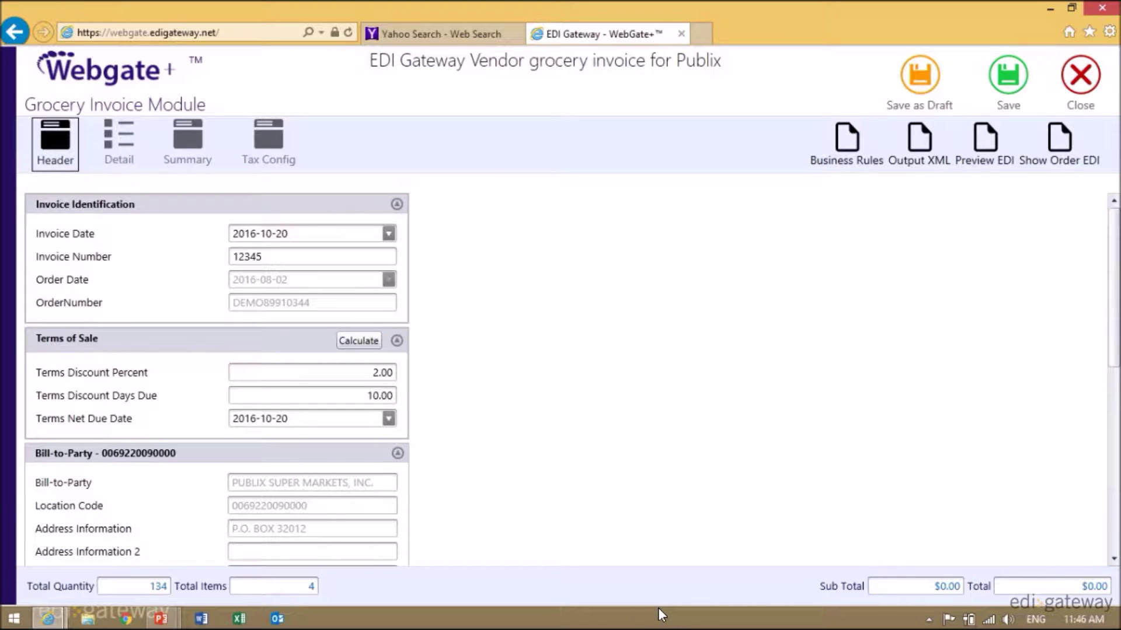
left_click(118, 156)
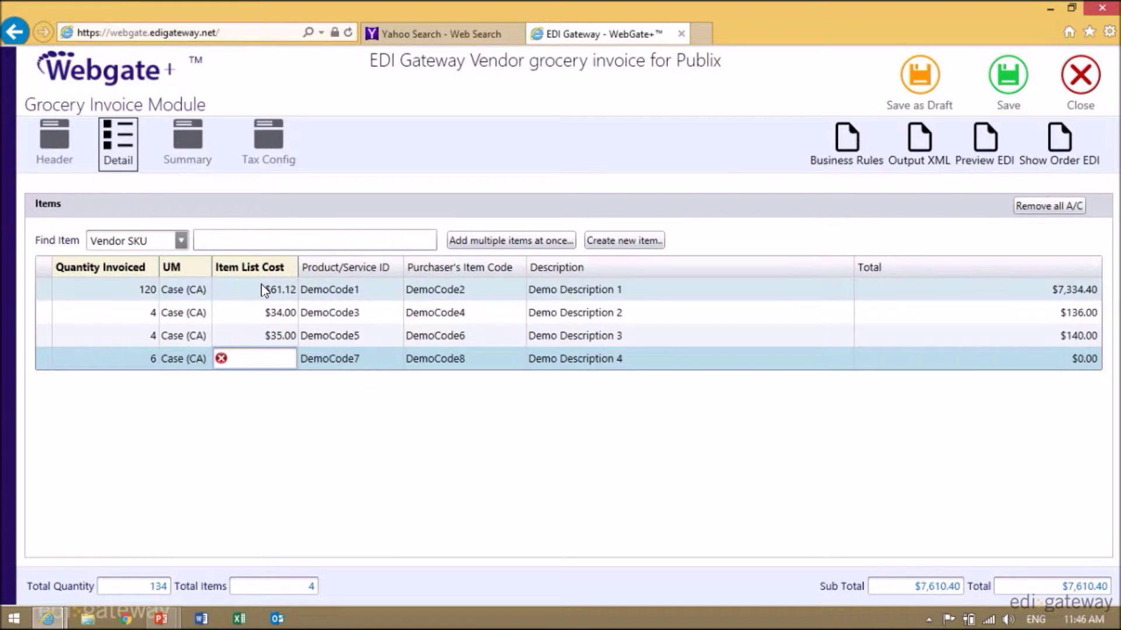
Step: Set item list costs $61.12, $34.00, $35.00 and $45.00, totalling $7,880.40, then open the item catalog
left_click(261, 289)
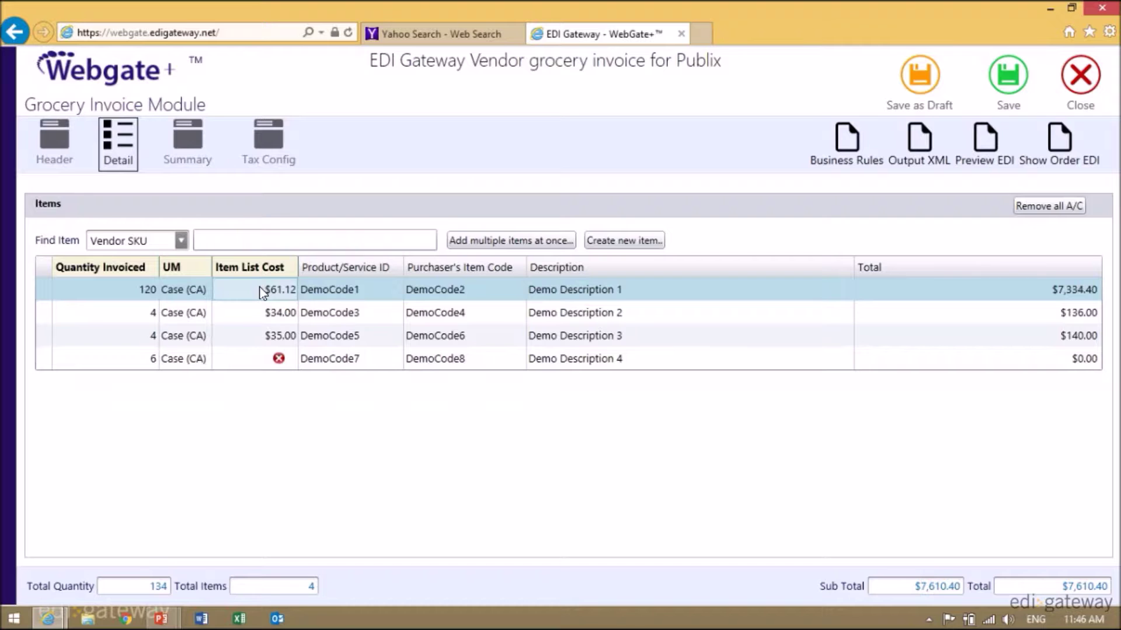
left_click(260, 358)
type("45.00")
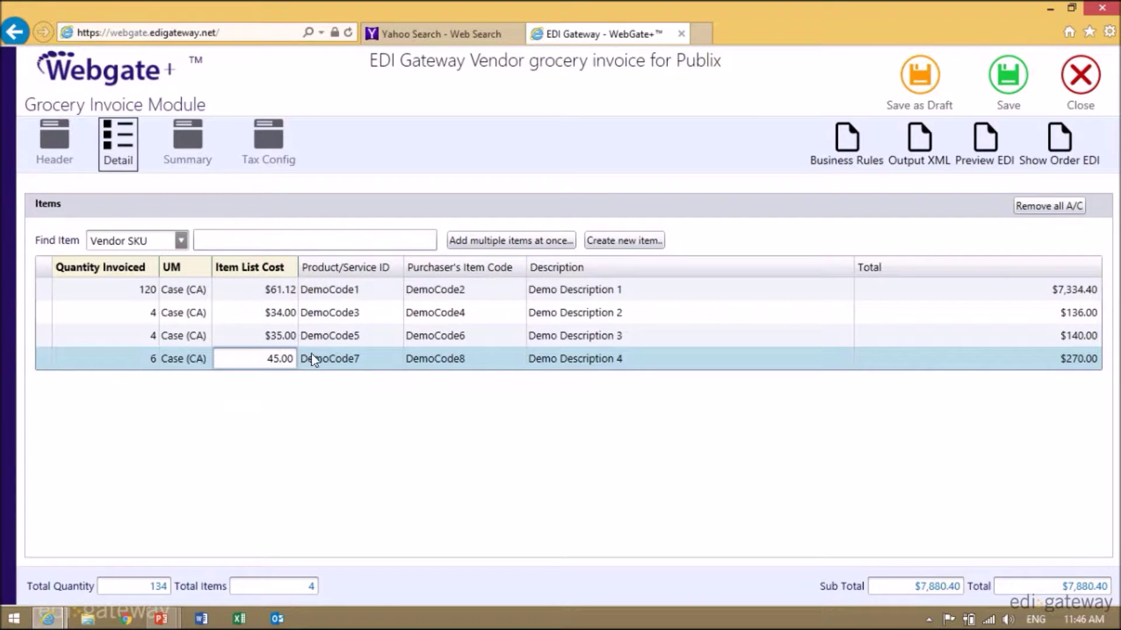
left_click(334, 361)
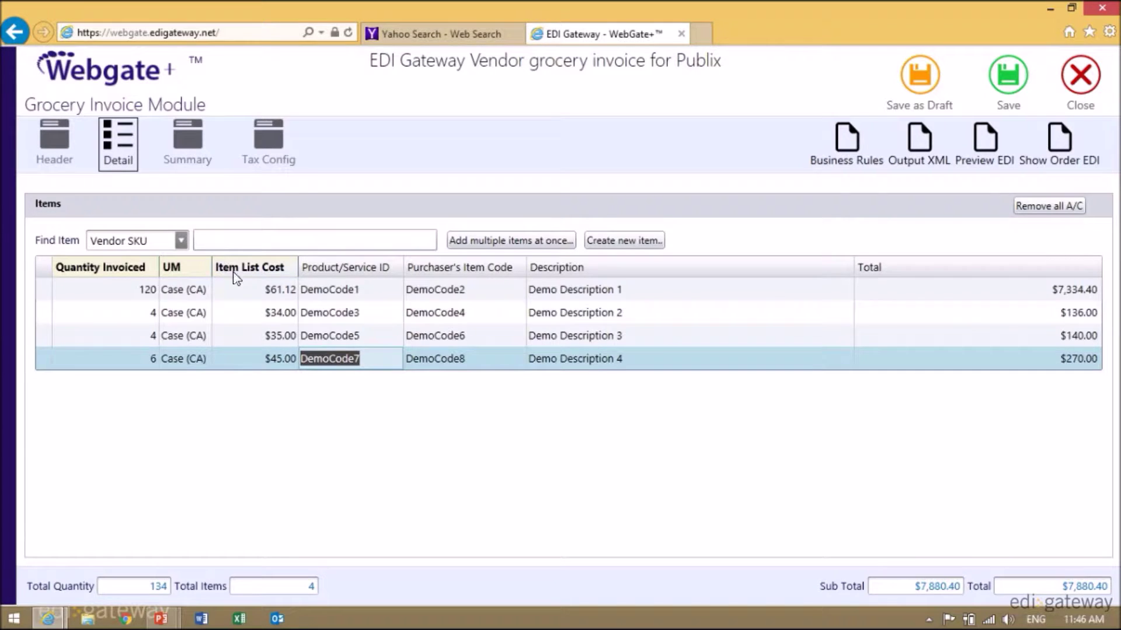
left_click(488, 241)
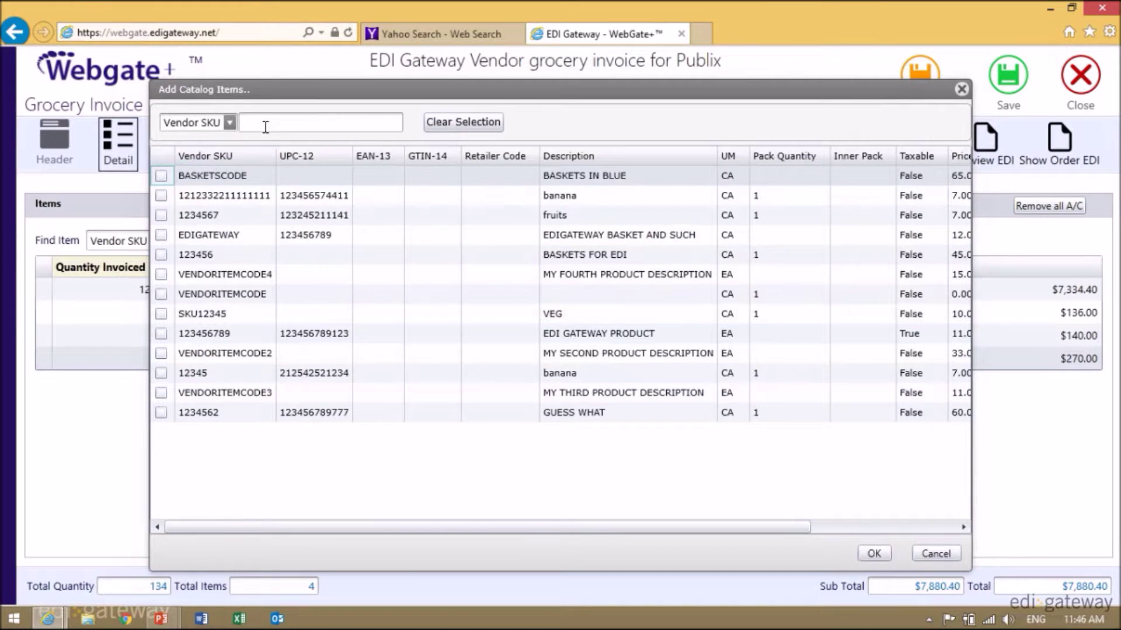
Step: Close the catalog picker without adding any items
left_click(963, 526)
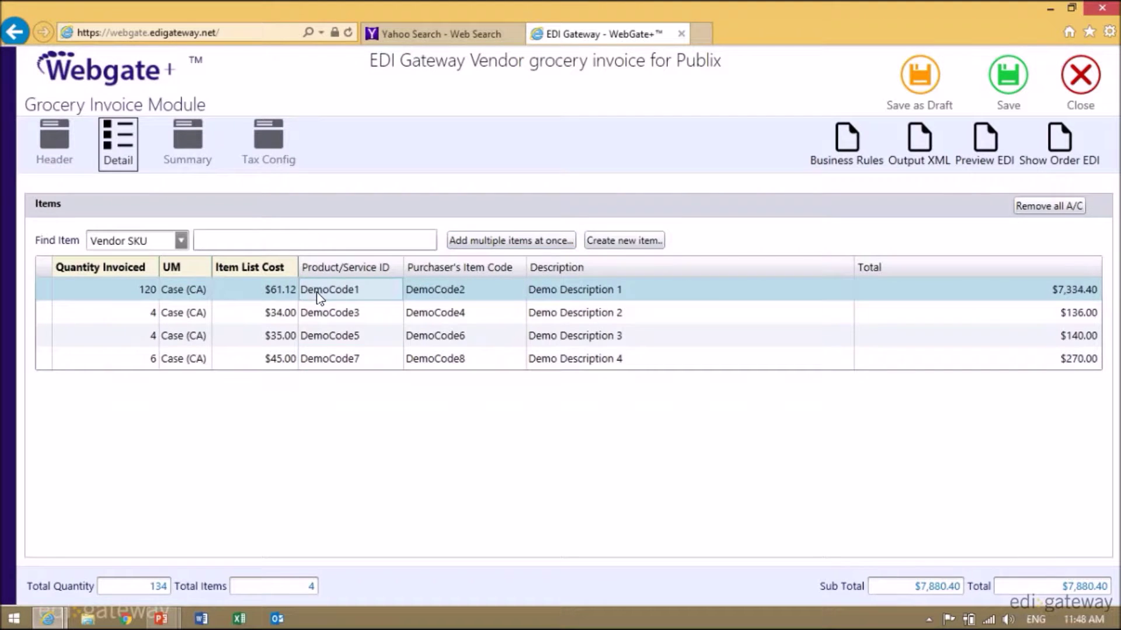
Step: Add a $10 Price and Marketing Allowance (47), handled Off Invoice (02), to item DemoCode1
right_click(326, 295)
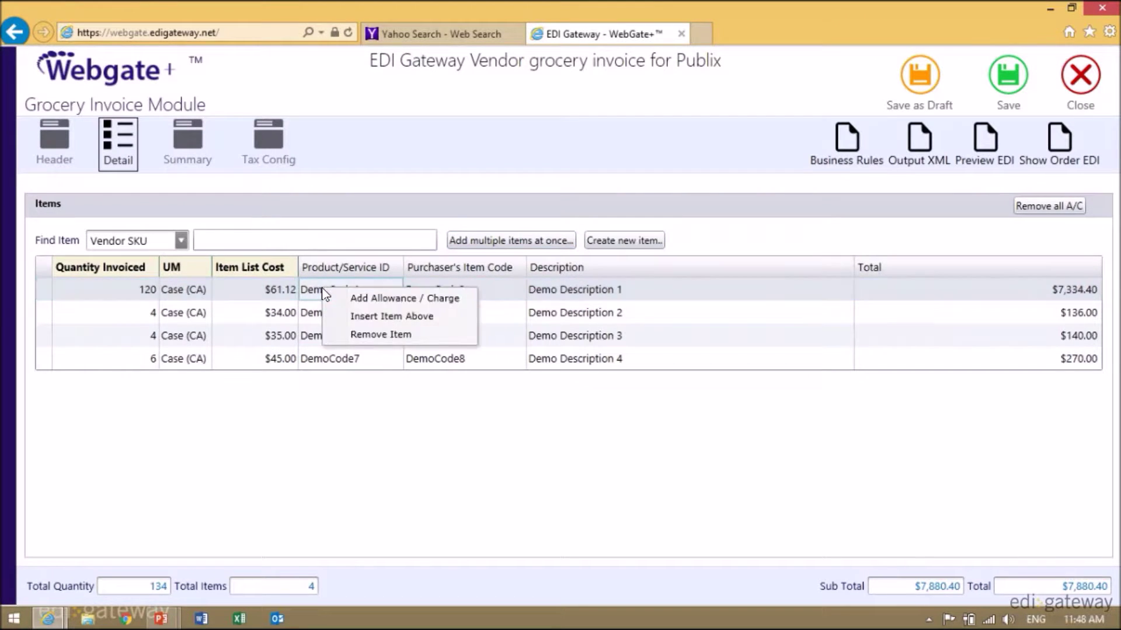
left_click(390, 300)
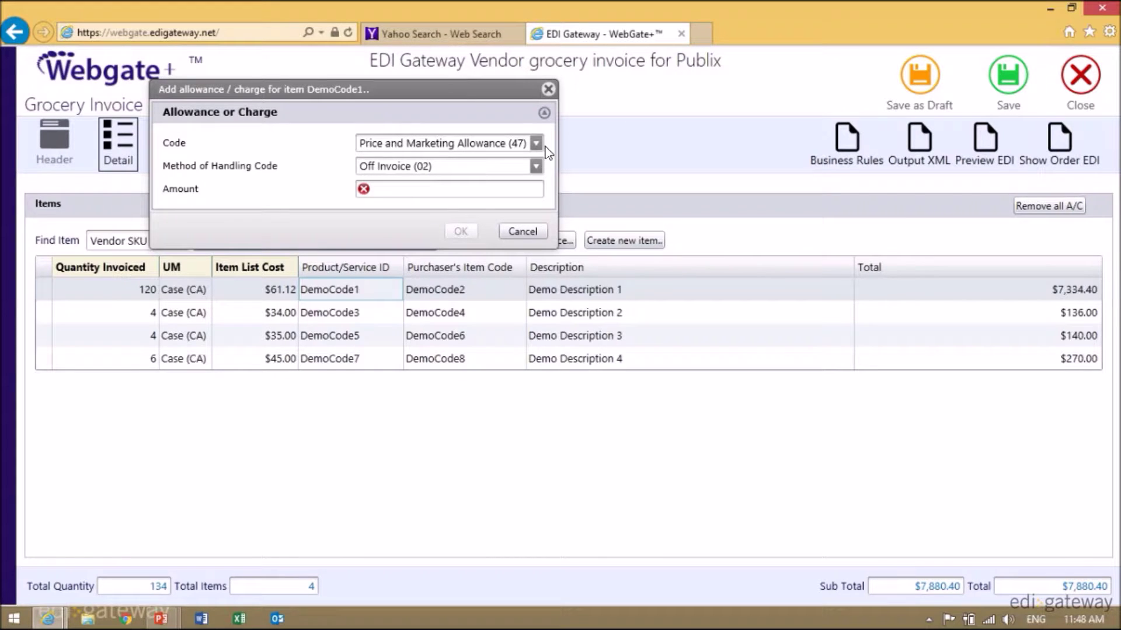
left_click(536, 144)
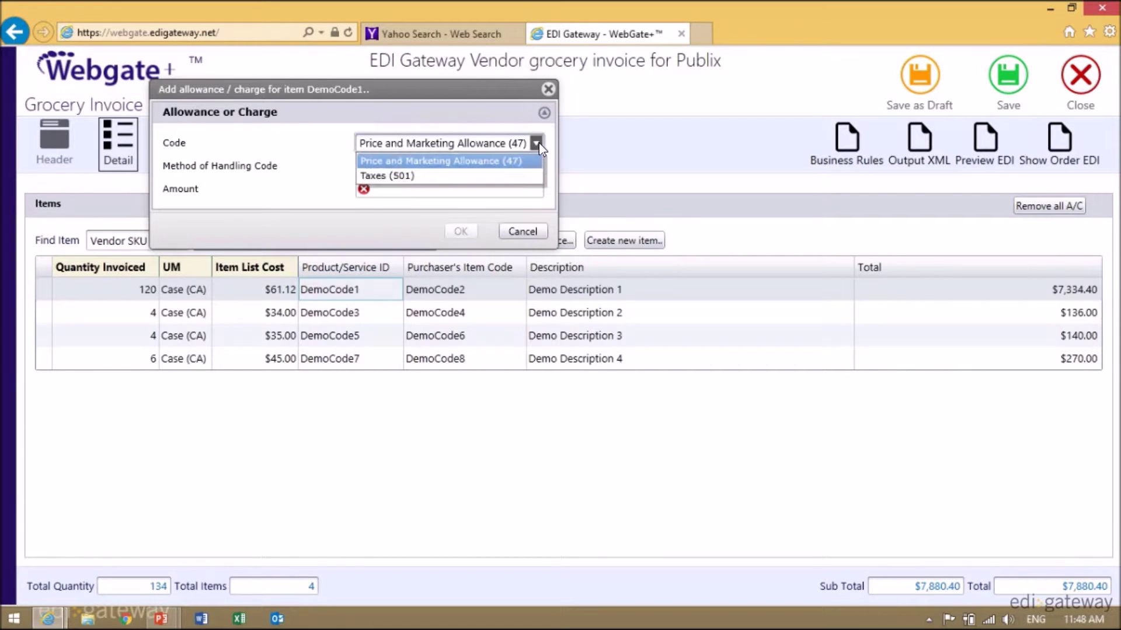
left_click(510, 163)
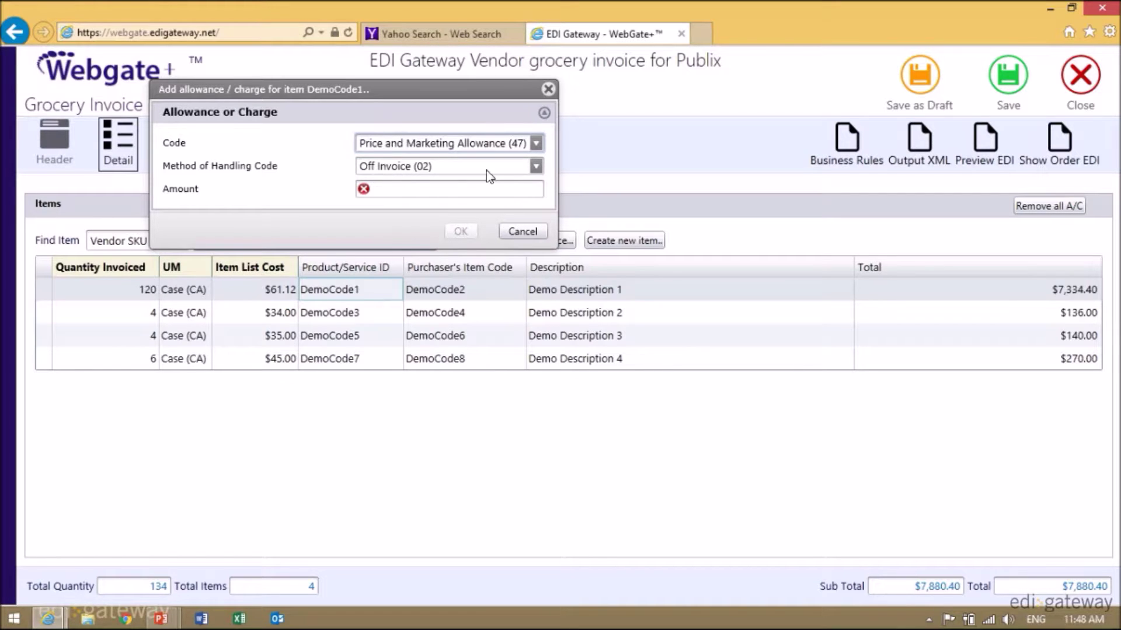
left_click(535, 167)
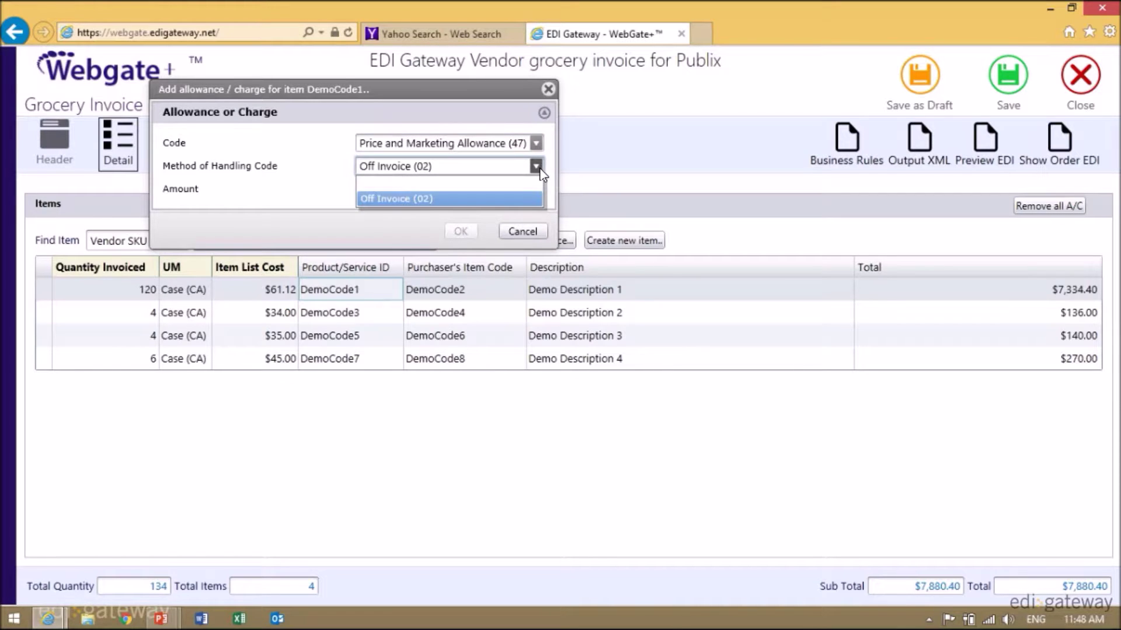
left_click(467, 199)
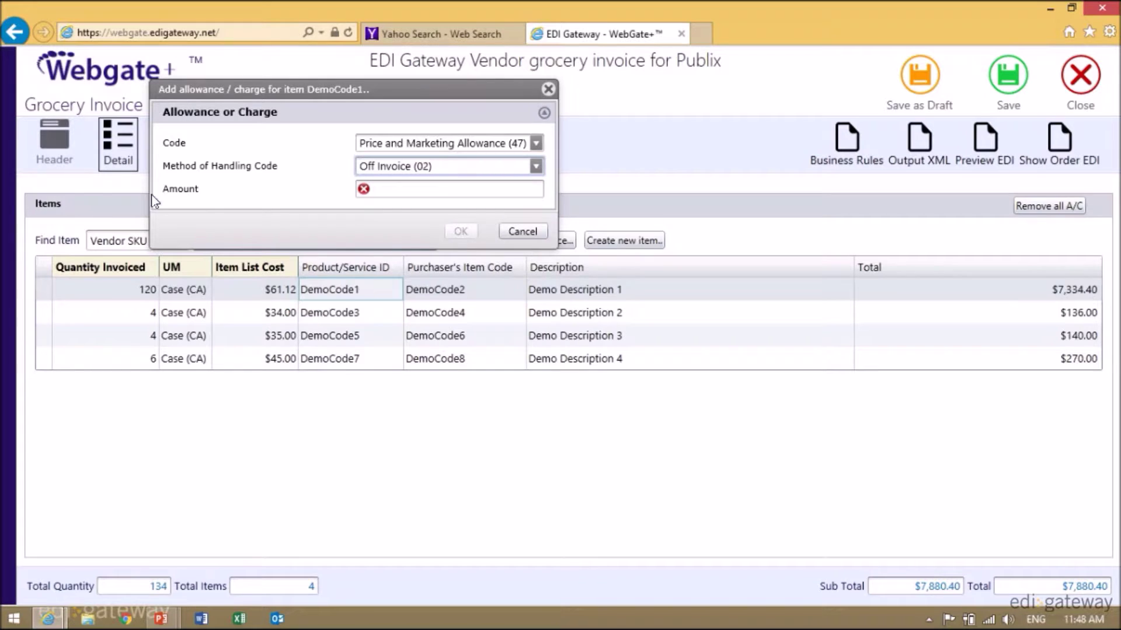
left_click(420, 191)
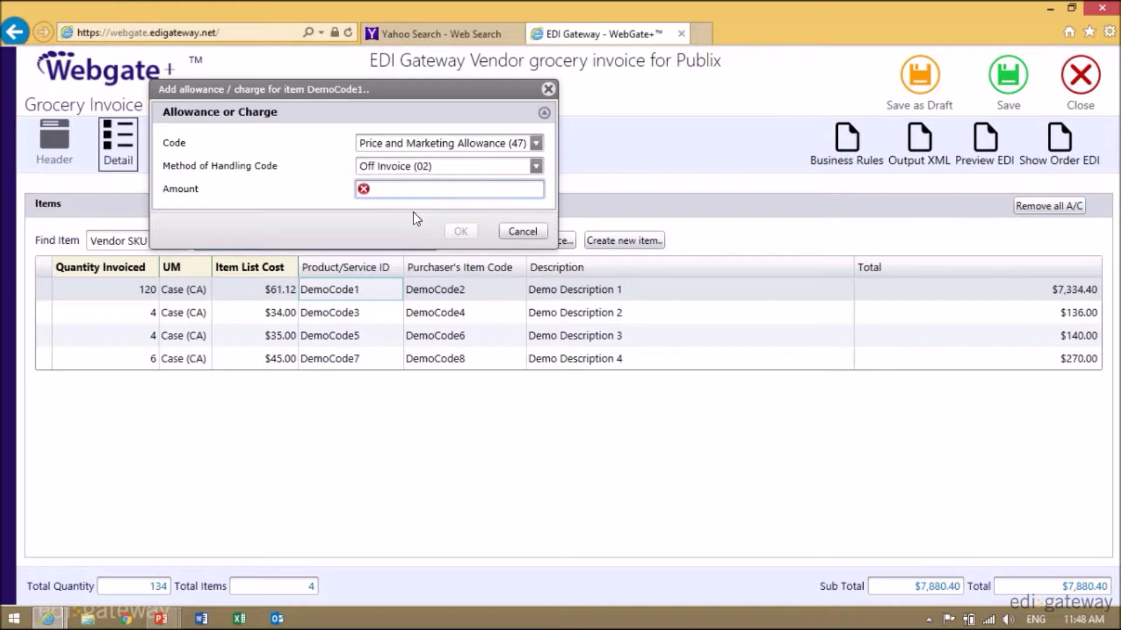
type("0")
type("10")
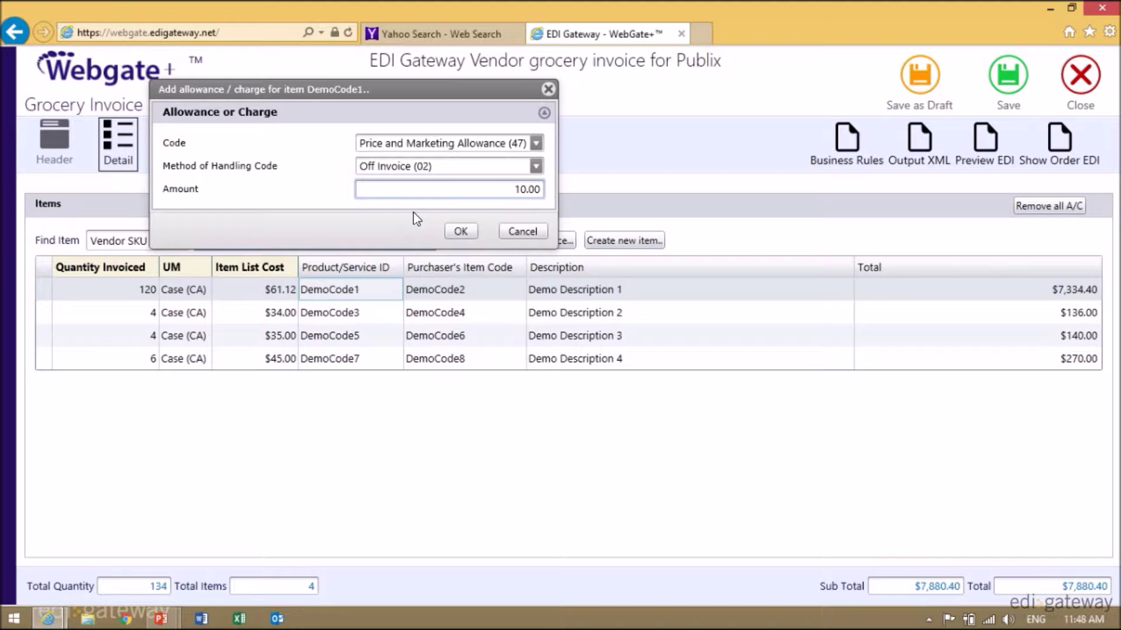
left_click(461, 231)
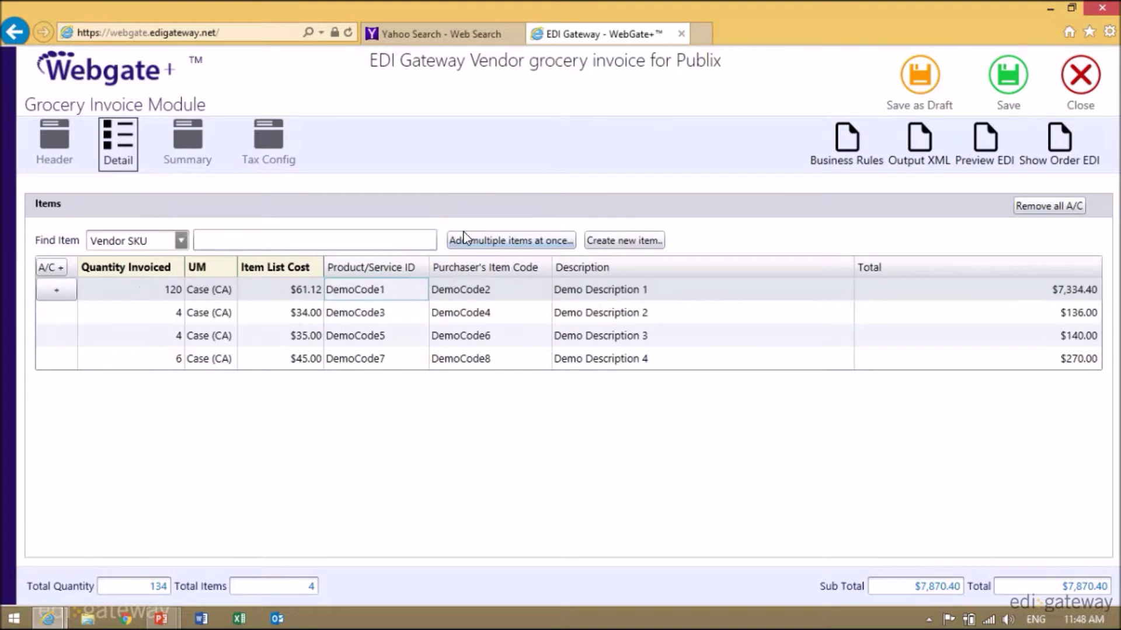
Step: Expand DemoCode1's allowance details and save invoice 12345
left_click(56, 292)
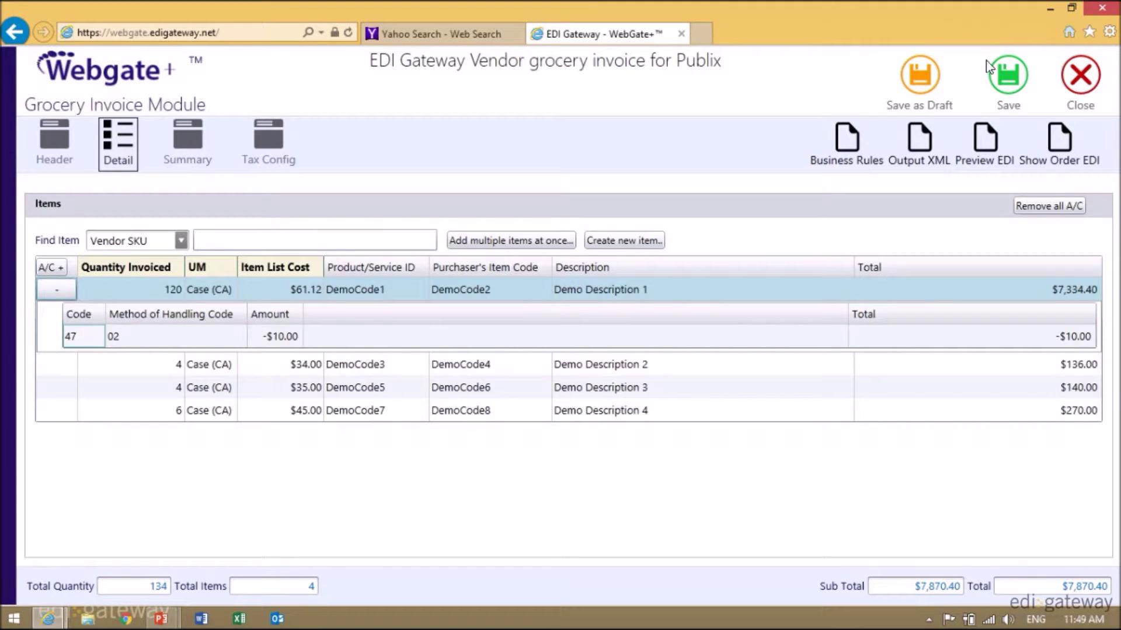
left_click(1008, 81)
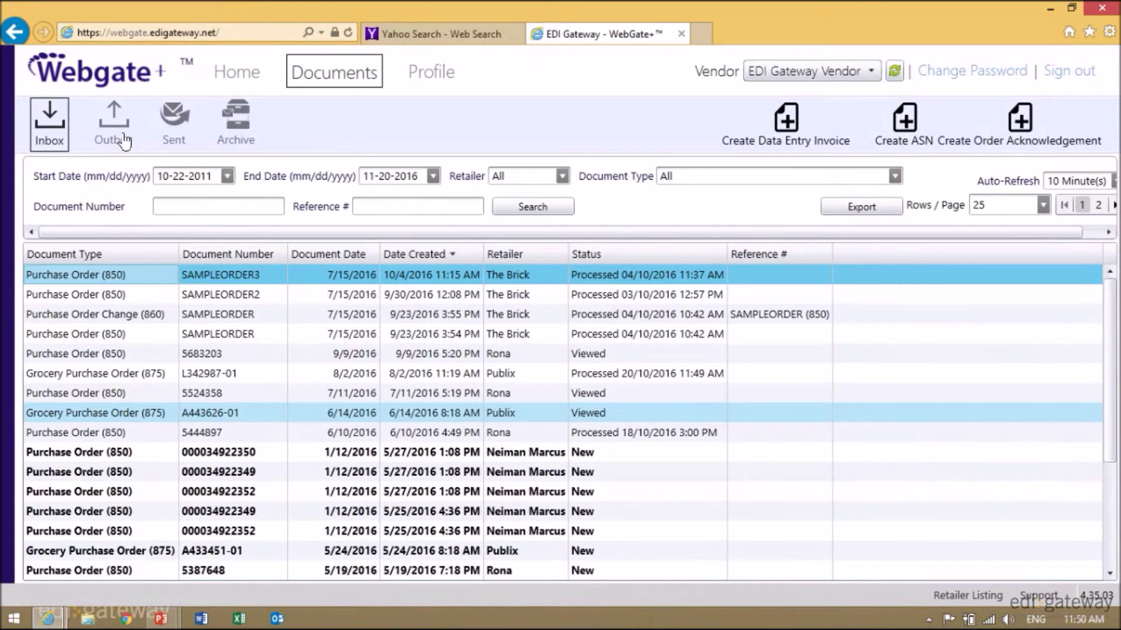
Step: Send the valid Publix invoice 12345 from the Outbox, confirming with OK
left_click(125, 138)
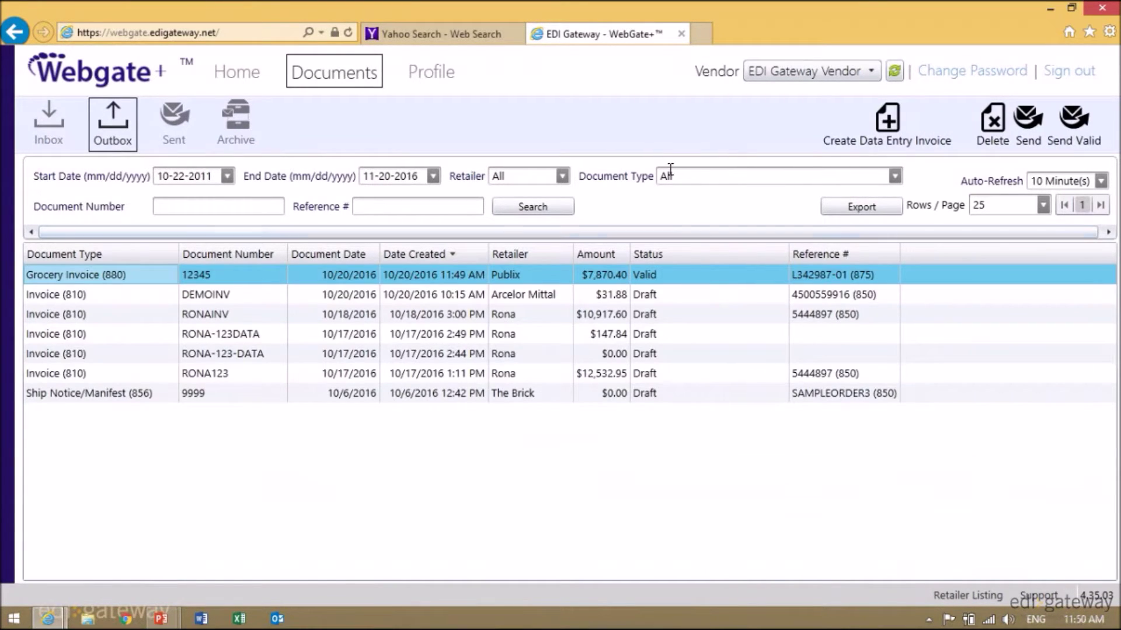
right_click(508, 277)
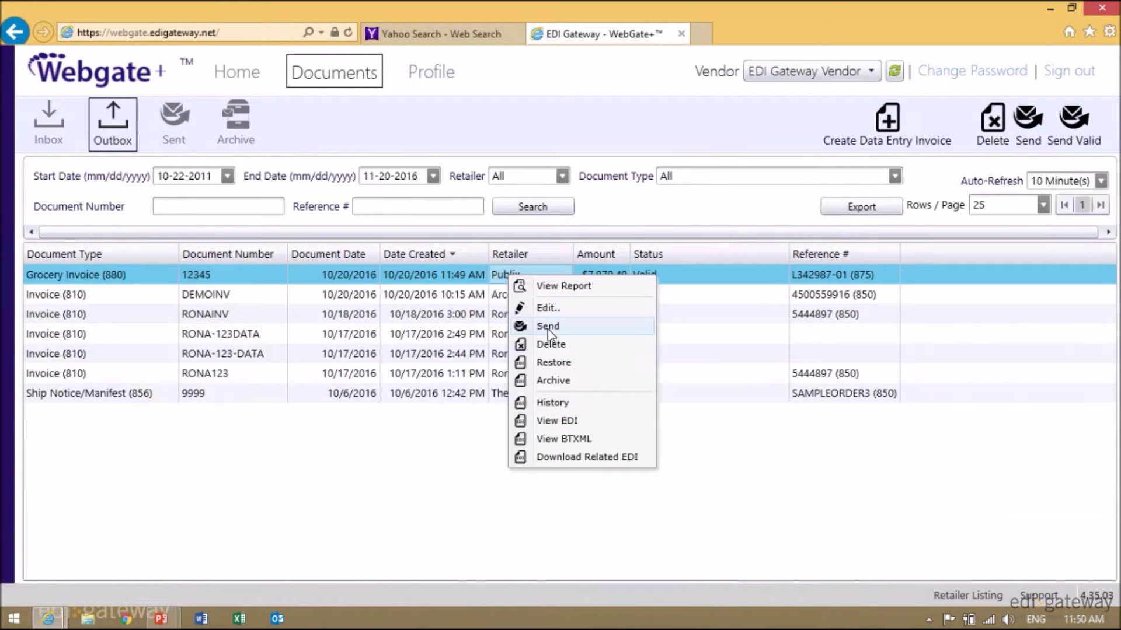
key("Escape")
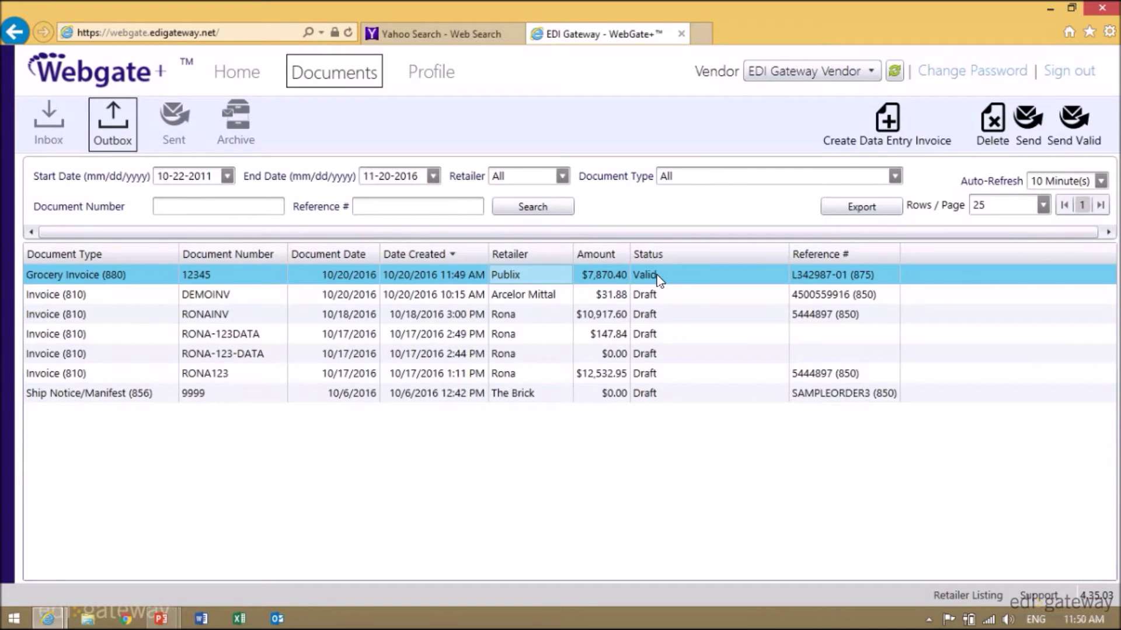
left_click(1078, 124)
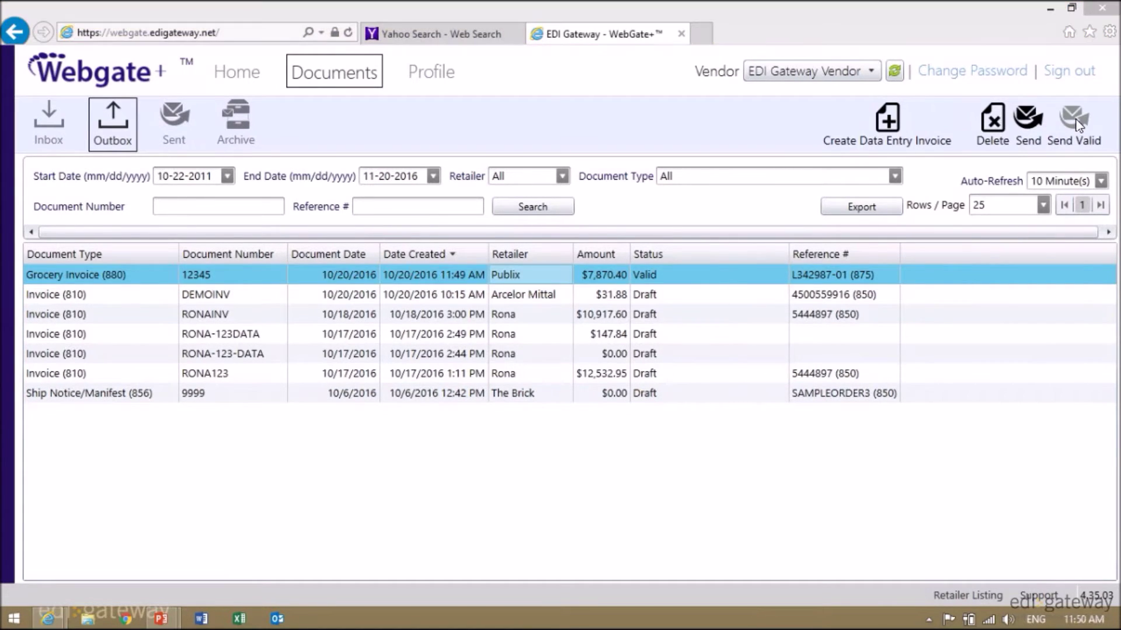
left_click(601, 366)
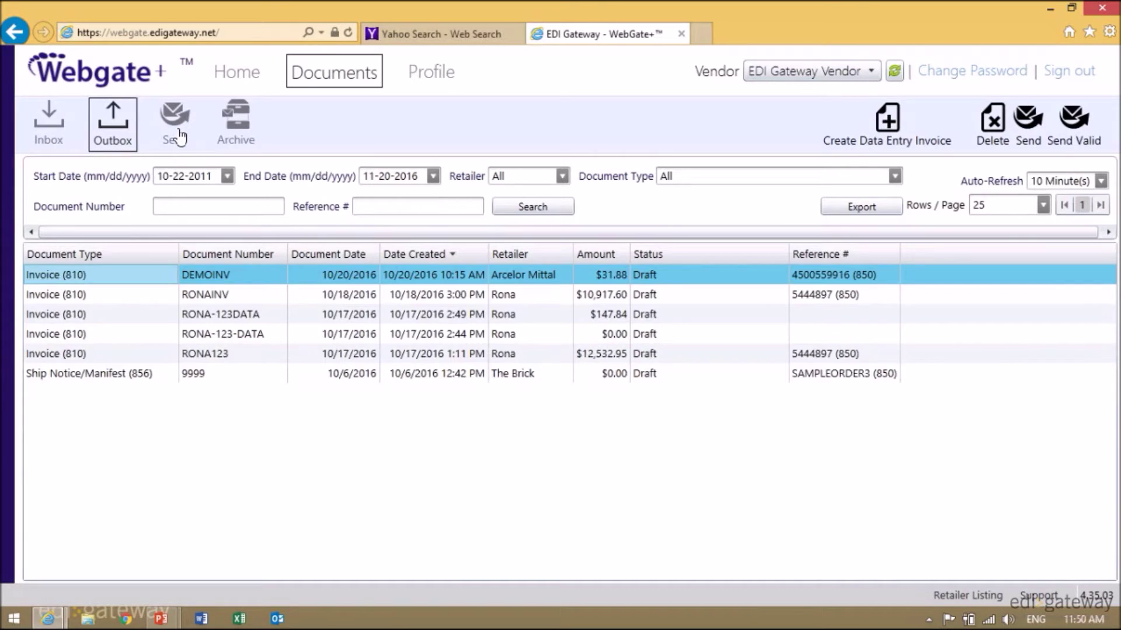
Step: Open the Sent folder showing invoice 12345 at $7,870.40 with status In Queue
left_click(179, 134)
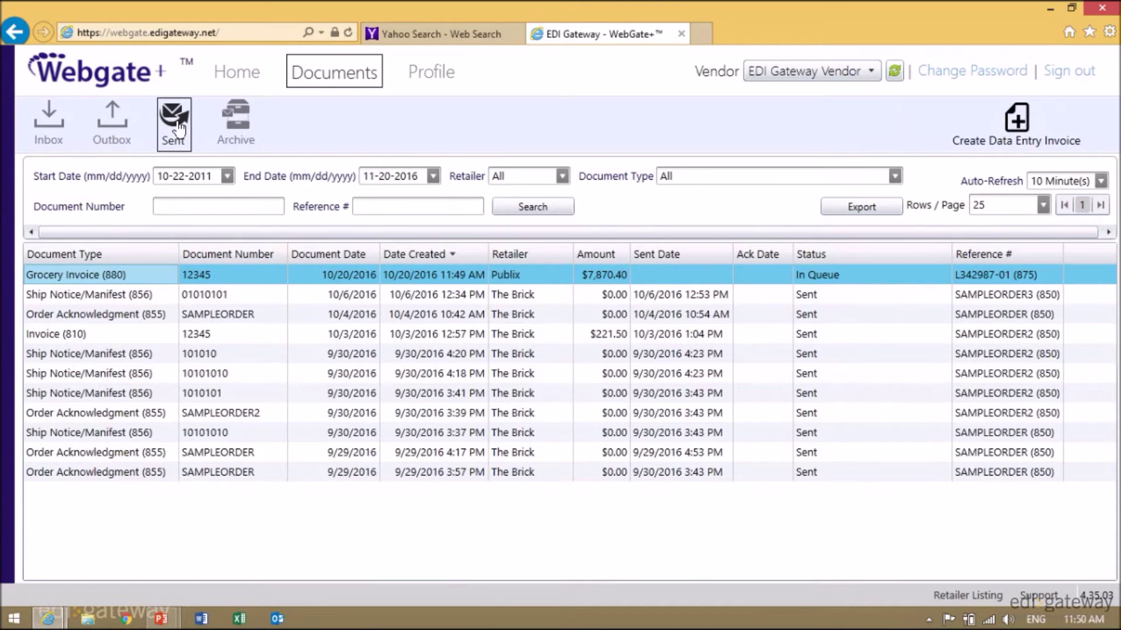